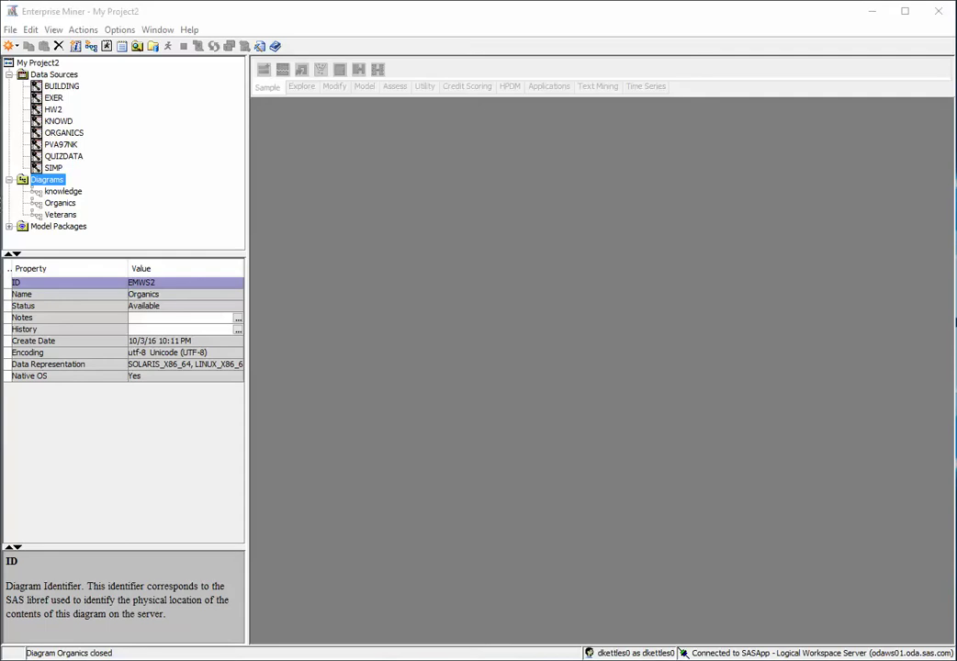
# Step: Bring up the diagram-creation options on Diagrams in the project tree
pyautogui.rightClick(46, 180)
# Step: Create a new diagram named 'Exampleanalysis'
pyautogui.click(77, 190)
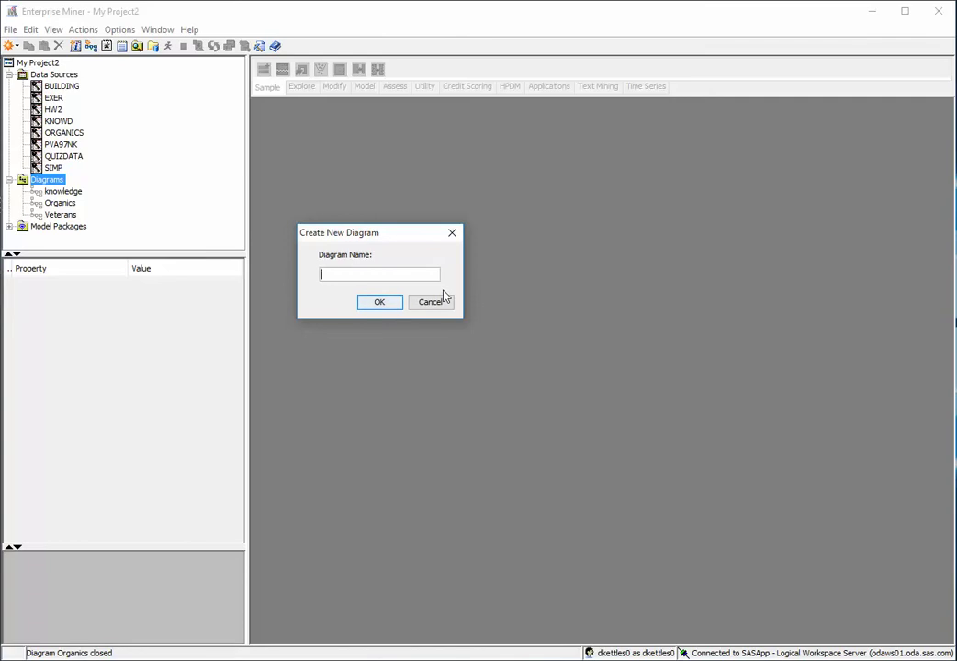
pyautogui.write('Exampleanalysis')
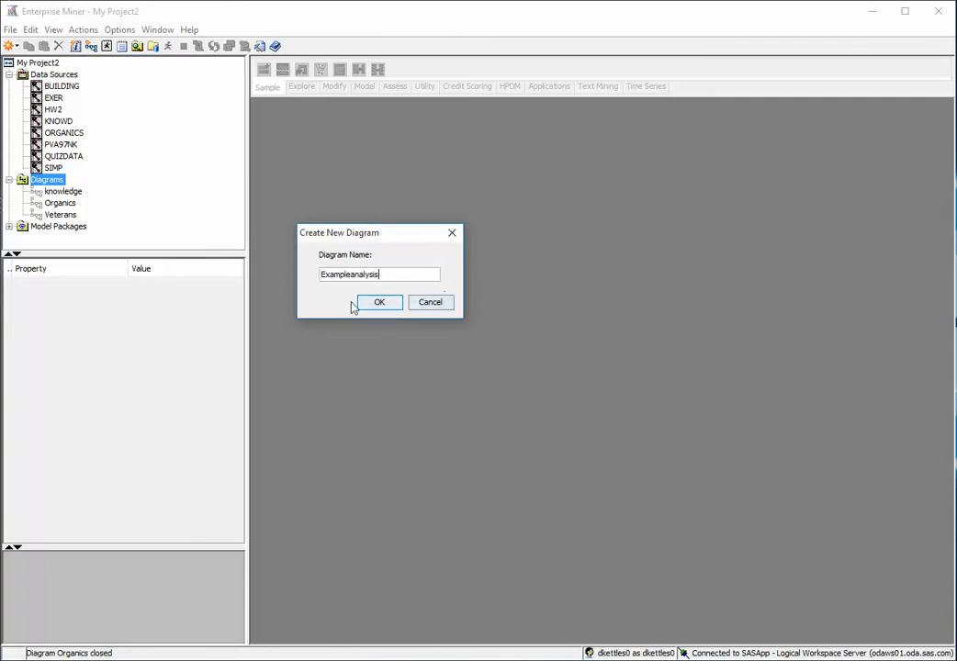
pyautogui.click(376, 301)
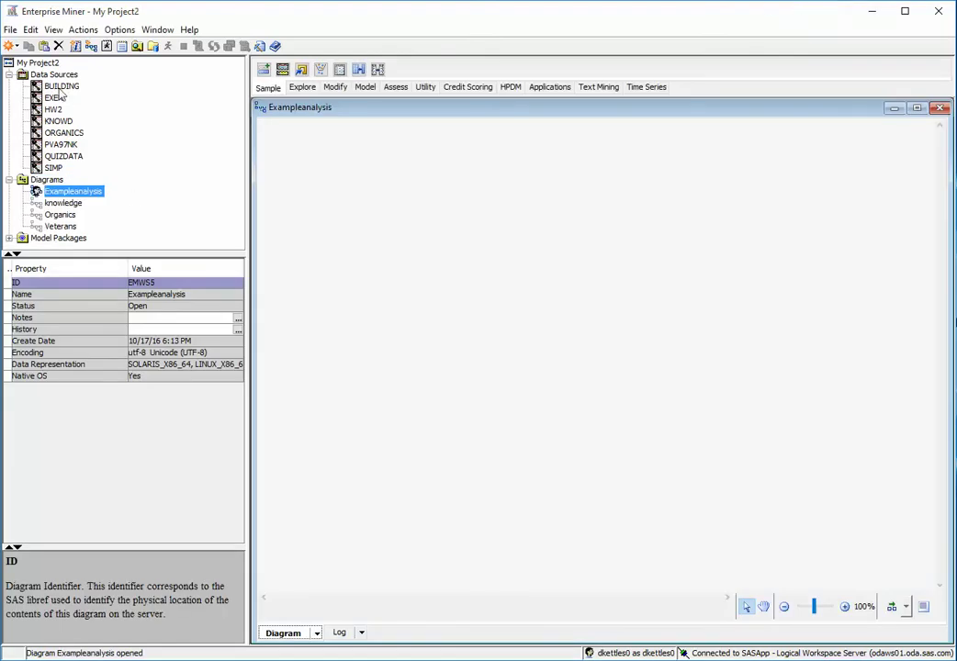
# Step: Place the ORGANICS data source (22223 observations, 13 columns) on the Exampleanalysis diagram
pyautogui.moveTo(65, 132); pyautogui.dragTo(297, 219)
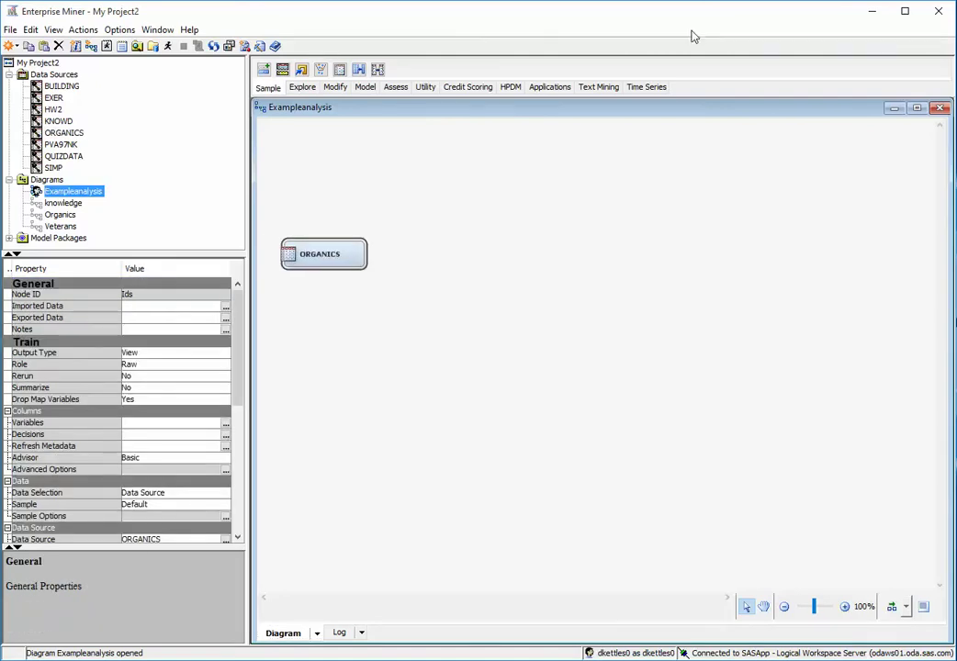
pyautogui.scroll(-2, 232, 372)
pyautogui.scroll(-5, 233, 372)
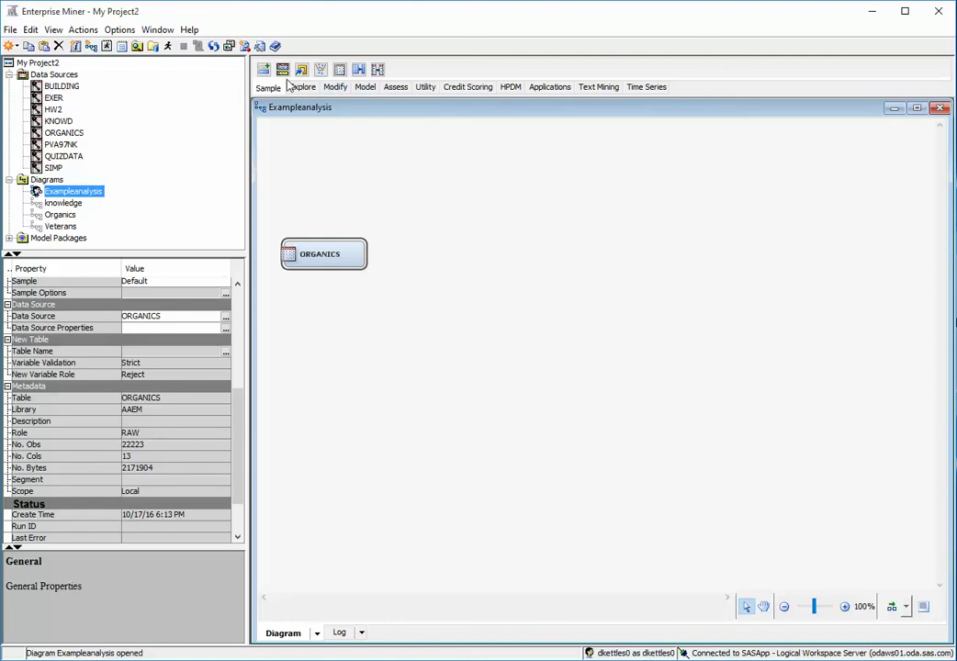
# Step: Connect ORGANICS to a new Data Partition node allocating 50 training, 50 validation, 0 test
pyautogui.moveTo(281, 71); pyautogui.dragTo(427, 254)
pyautogui.moveTo(366, 248); pyautogui.dragTo(433, 253)
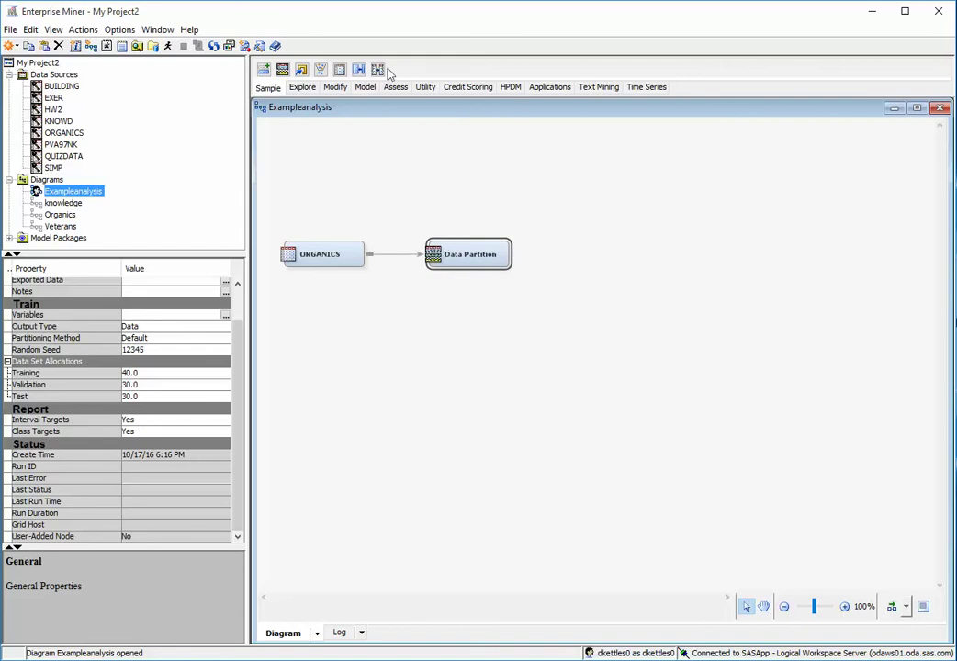
pyautogui.click(149, 373)
pyautogui.write('50')
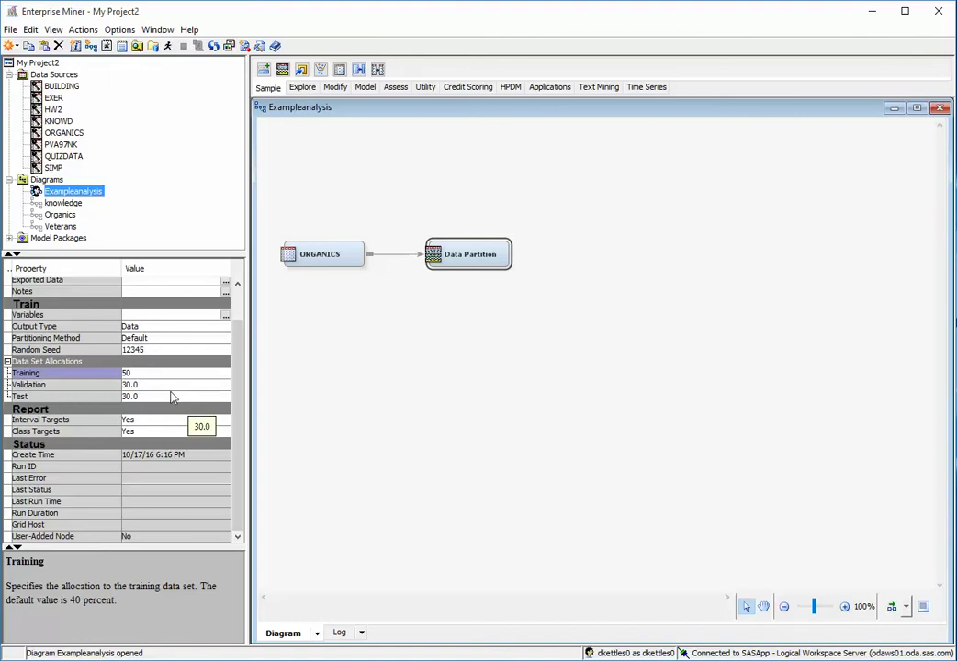
pyautogui.click(166, 385)
pyautogui.write('50')
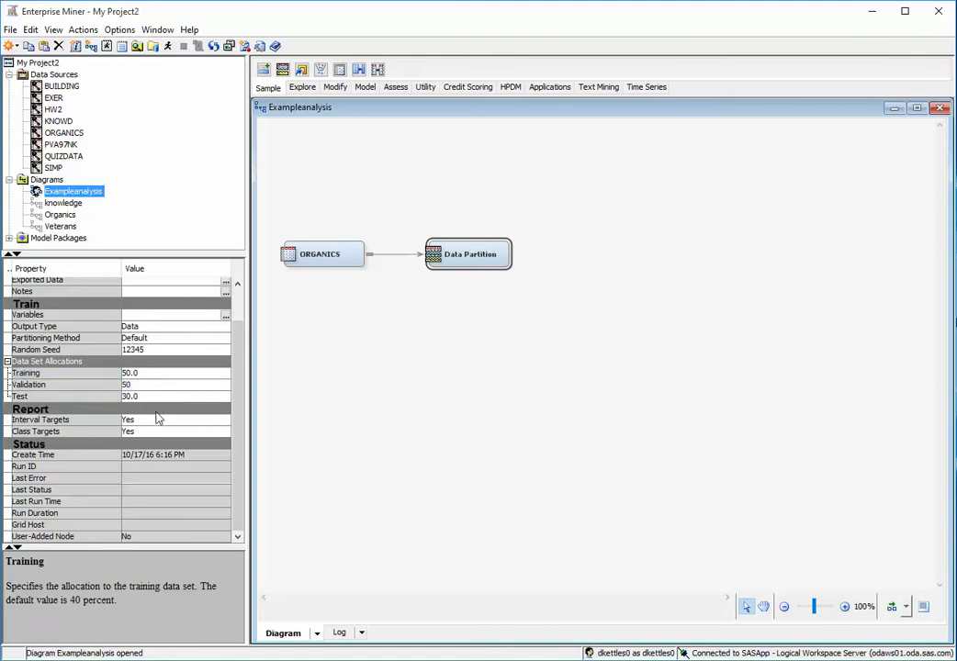
pyautogui.click(139, 395)
pyautogui.write('0')
pyautogui.click(156, 386)
# Step: Add Decision Tree and Regression model nodes, each connected from Data Partition
pyautogui.click(364, 88)
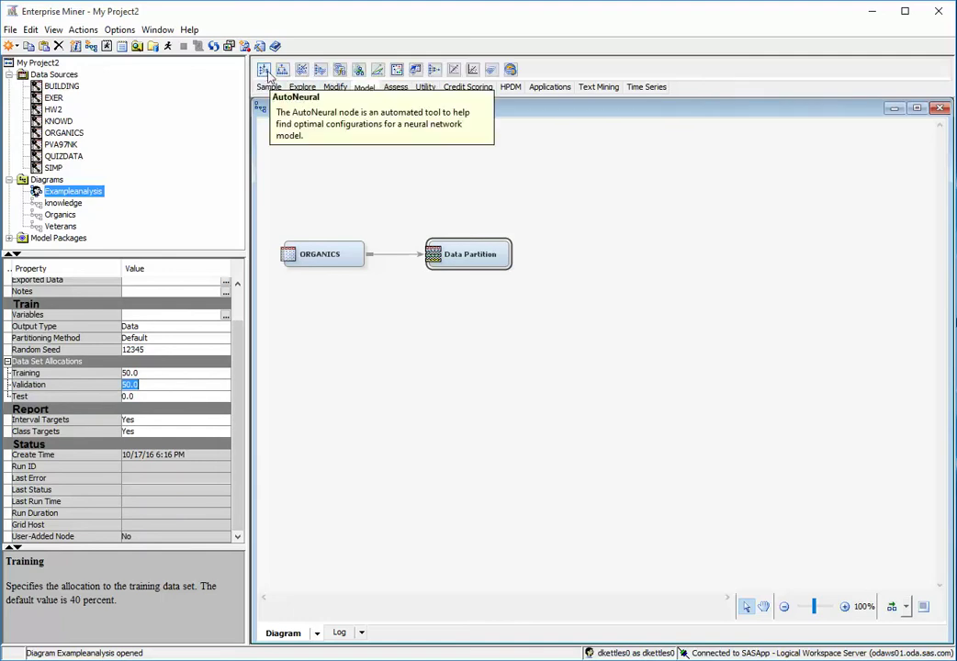
pyautogui.moveTo(286, 76); pyautogui.dragTo(592, 195)
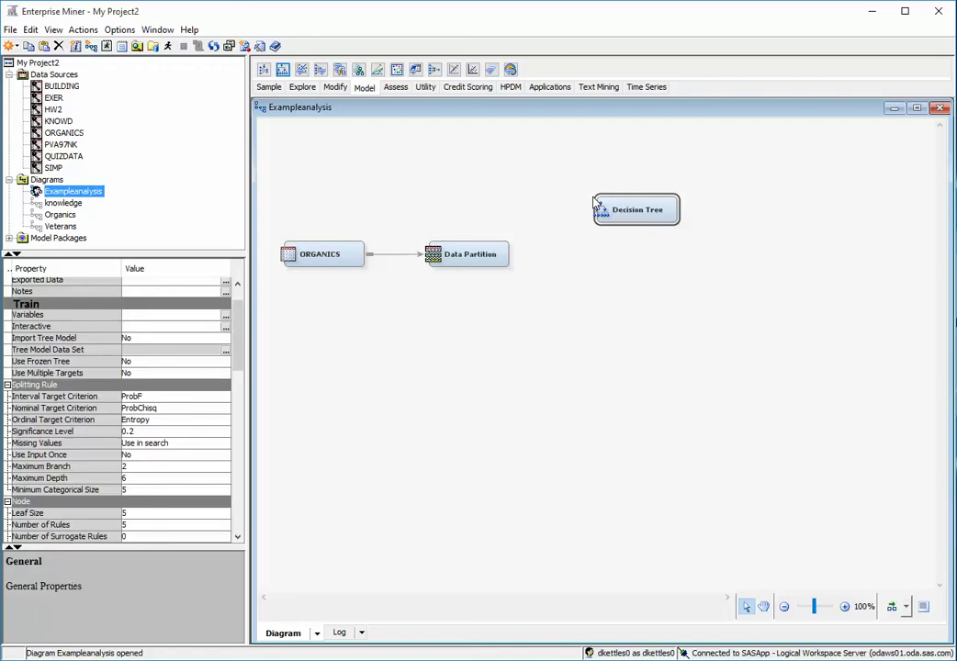
pyautogui.moveTo(516, 248); pyautogui.dragTo(597, 210)
pyautogui.moveTo(471, 70); pyautogui.dragTo(613, 293)
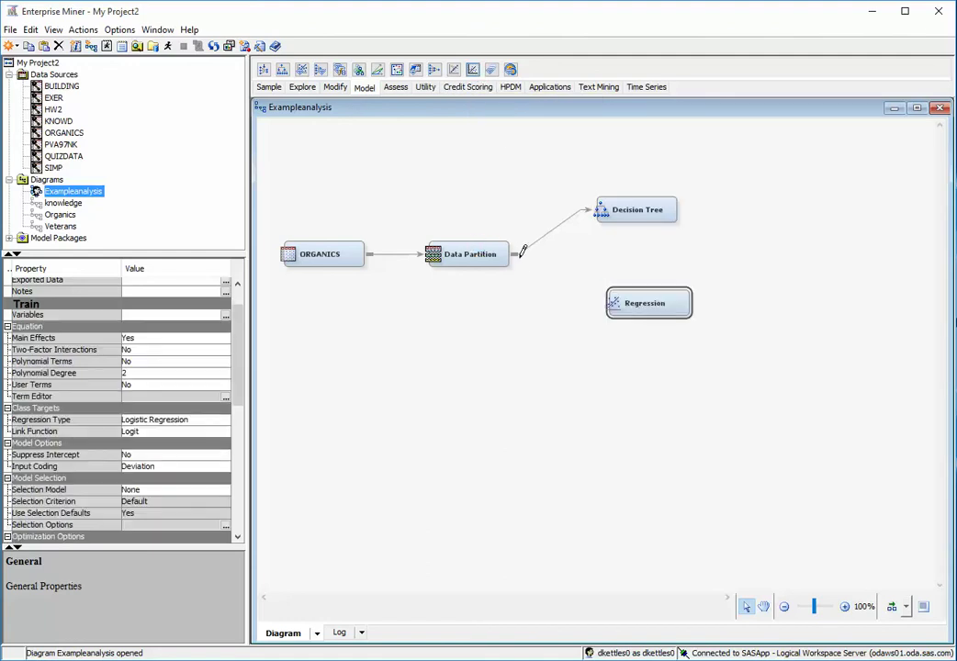
pyautogui.moveTo(514, 254); pyautogui.dragTo(632, 303)
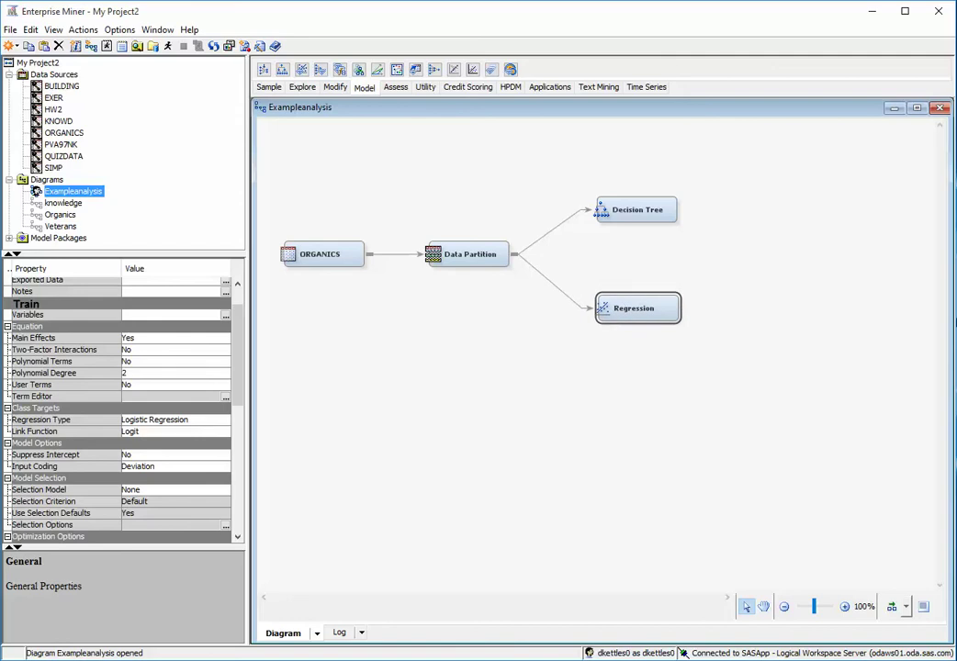
pyautogui.click(634, 211)
# Step: Run the Decision Tree path and view its results, showing validation ASE 0.134473
pyautogui.rightClick(634, 217)
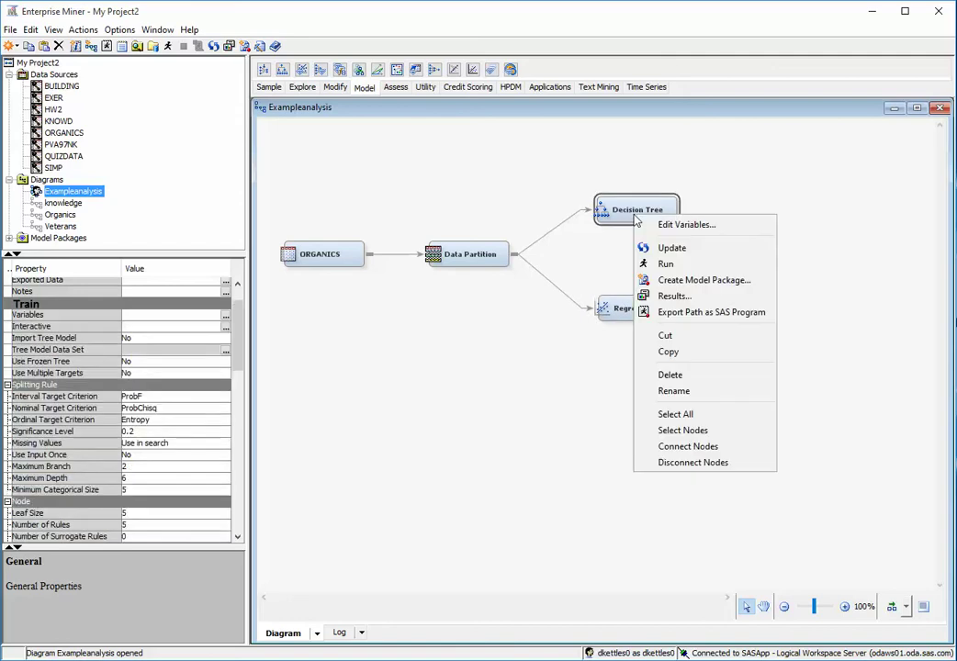
pyautogui.click(666, 264)
pyautogui.click(573, 404)
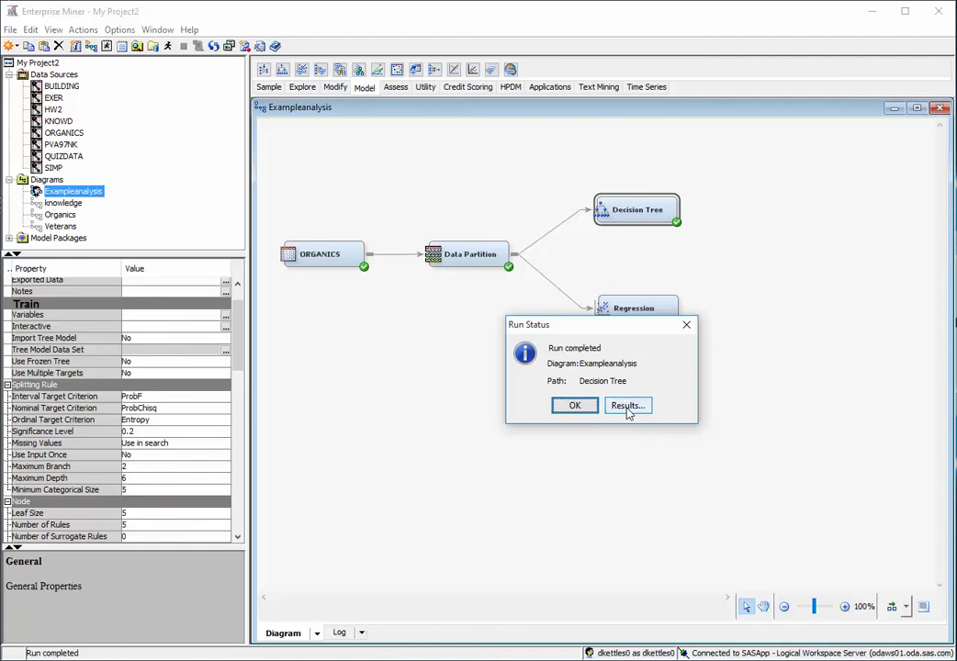
pyautogui.click(628, 410)
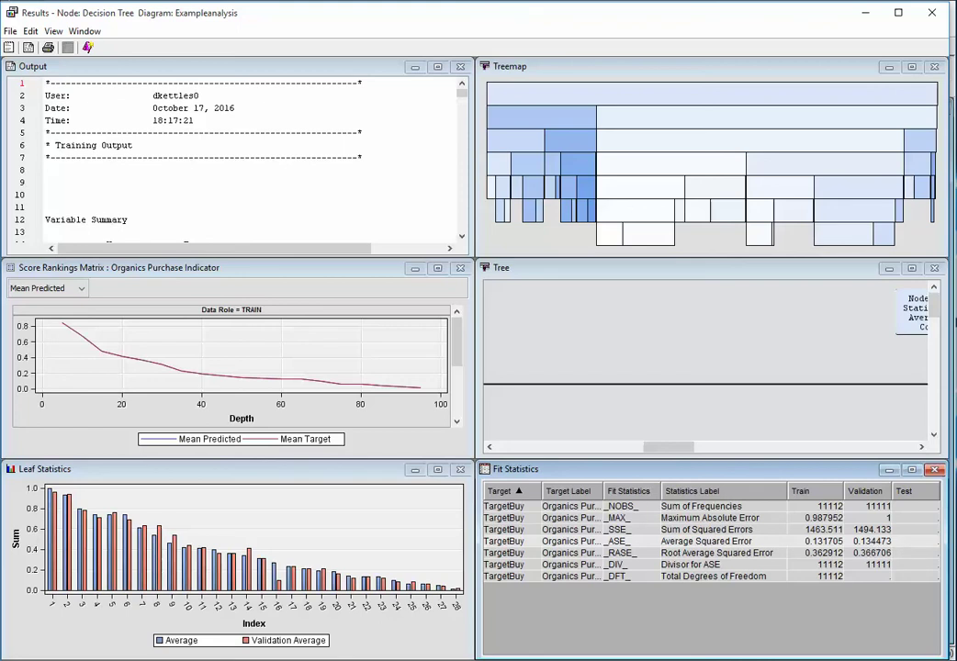
# Step: Record the Decision Tree's ASE value .134473 in the Notepad notes, then minimize them
pyautogui.hotkey('alt', 'Tab')
pyautogui.moveTo(106, 177); pyautogui.dragTo(252, 155)
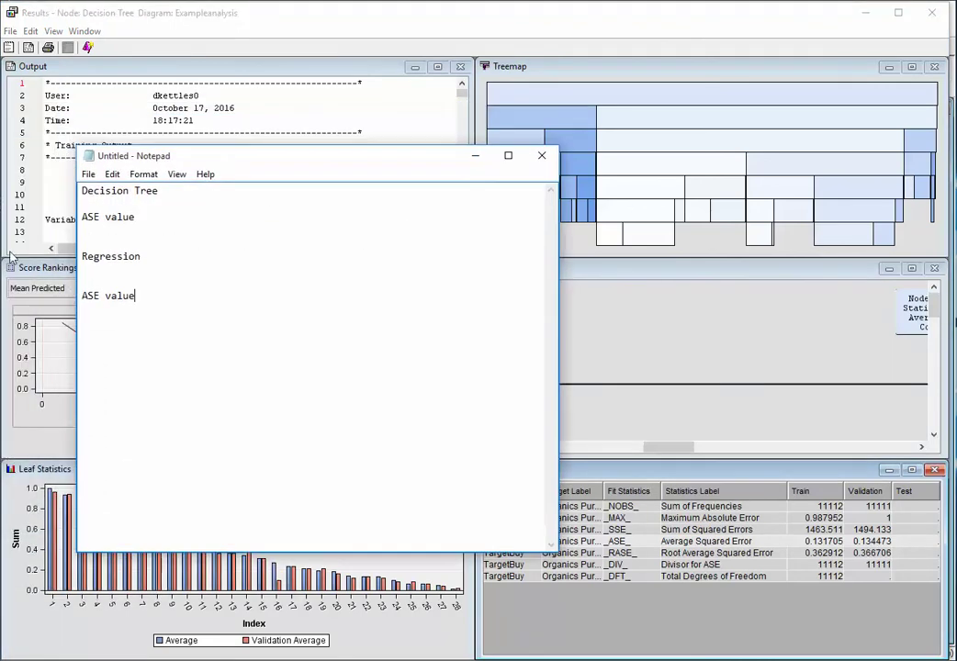
pyautogui.click(152, 219)
pyautogui.write(': ')
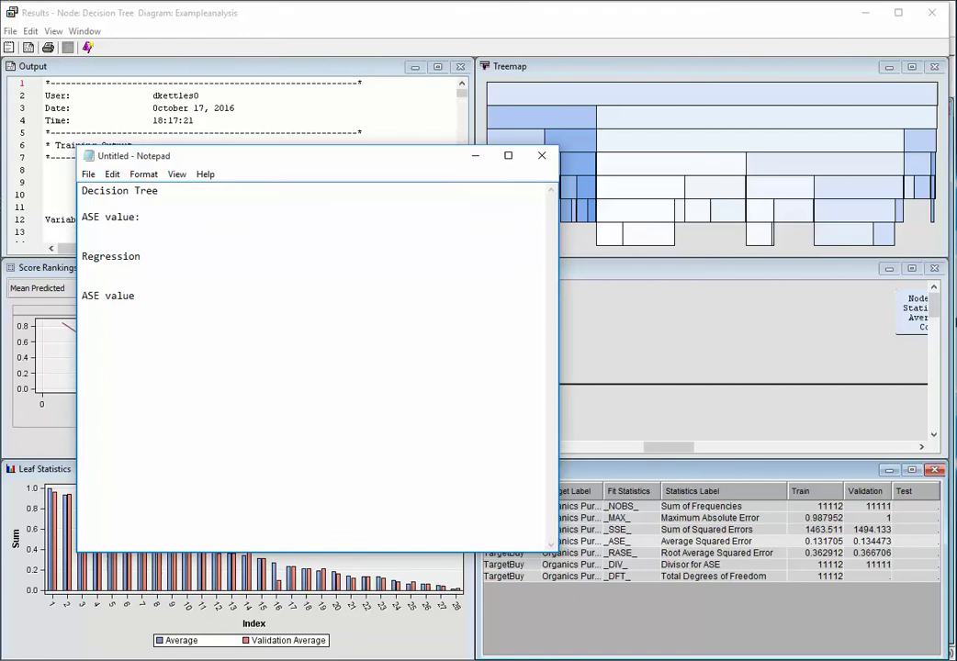
pyautogui.write('.134473')
pyautogui.click(475, 155)
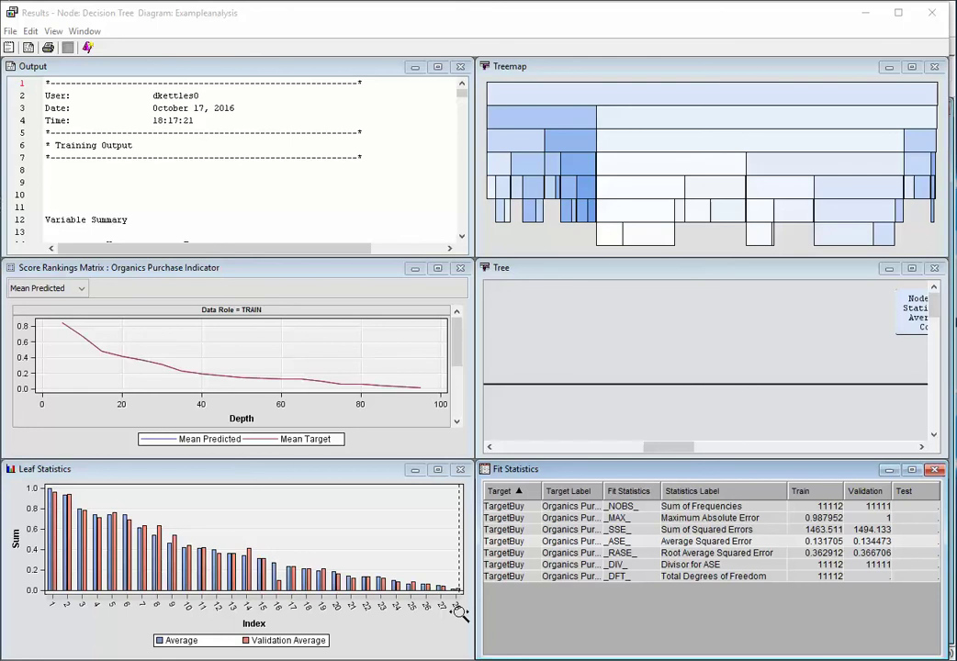
# Step: Close the Decision Tree results, then run Regression and view its validation ASE 0.154774
pyautogui.click(933, 18)
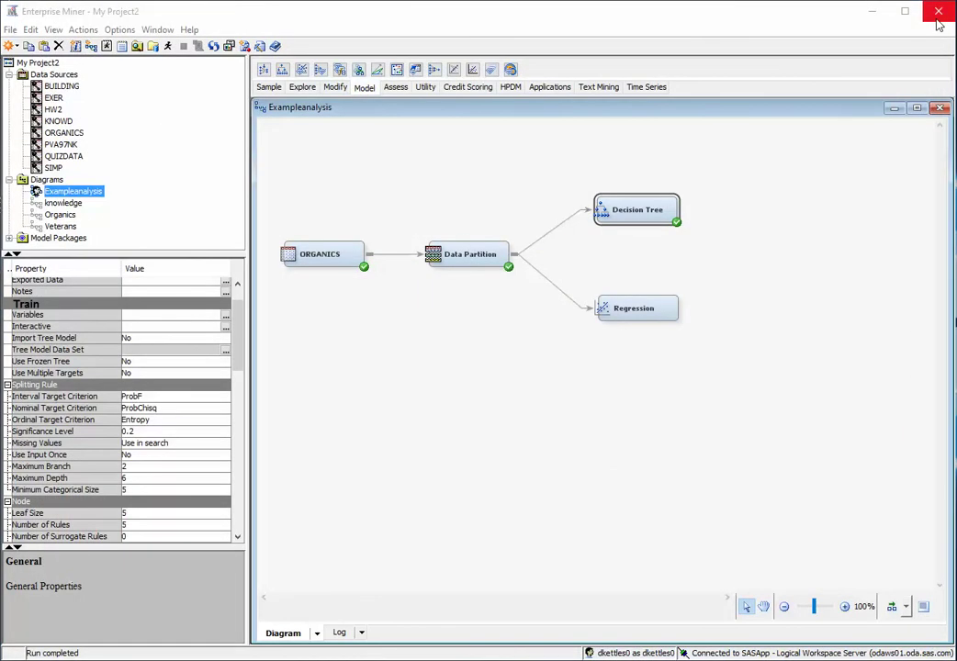
pyautogui.click(641, 308)
pyautogui.rightClick(645, 310)
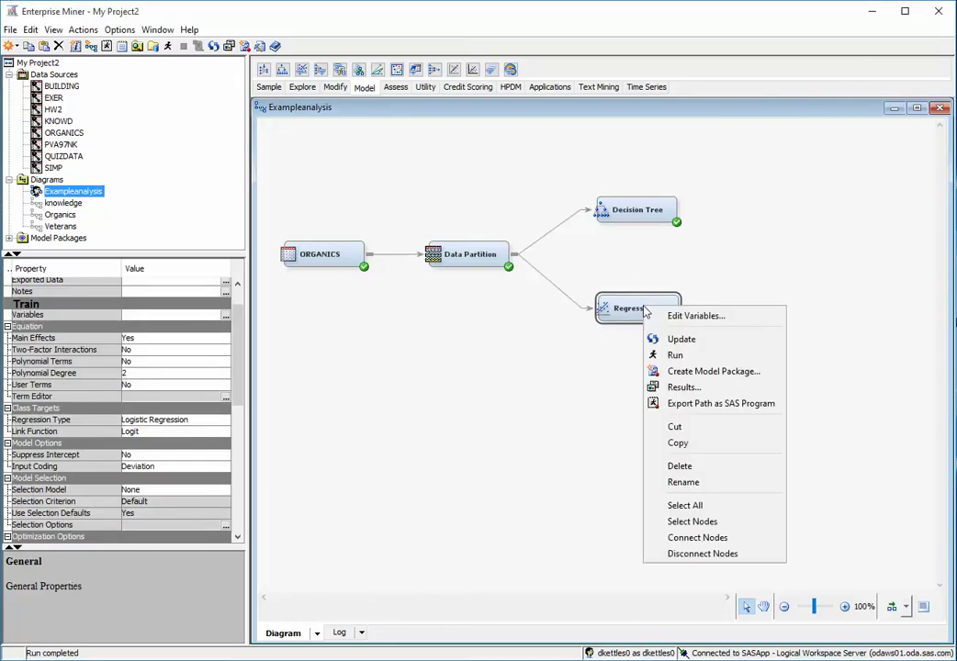
pyautogui.click(675, 356)
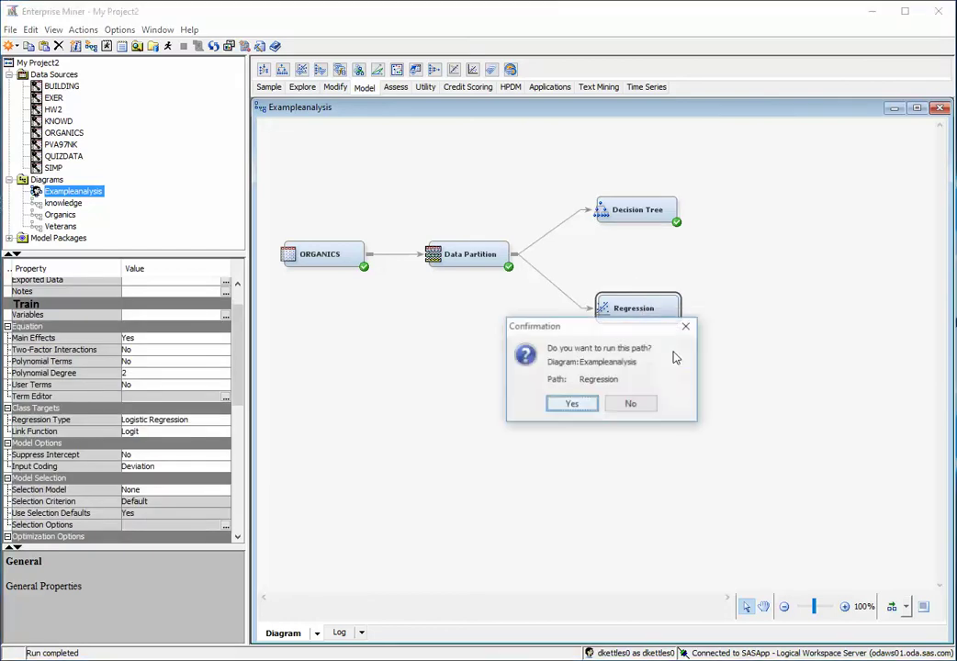
pyautogui.click(578, 411)
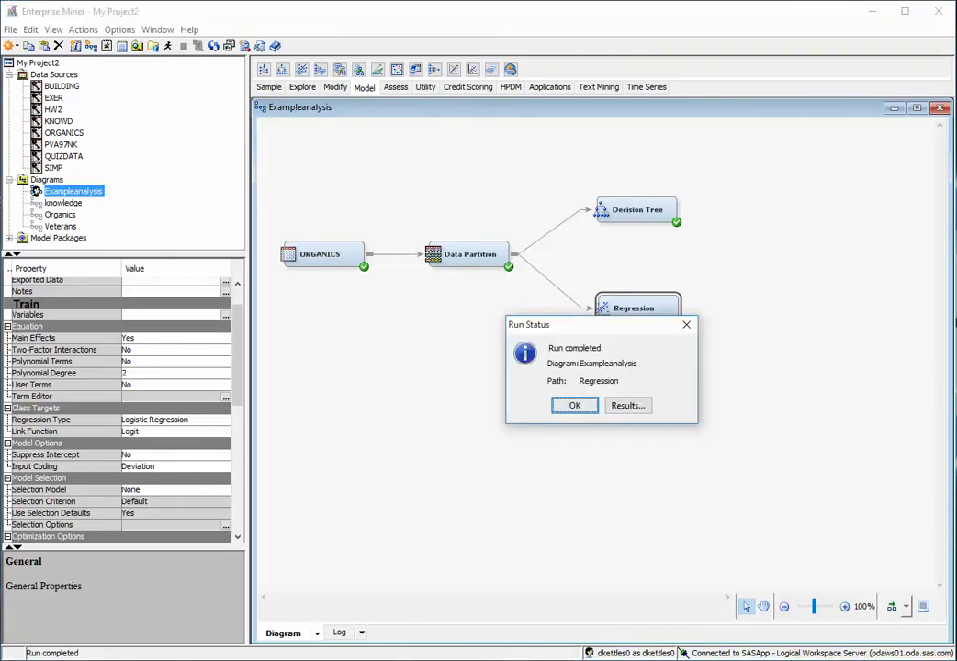
pyautogui.click(627, 405)
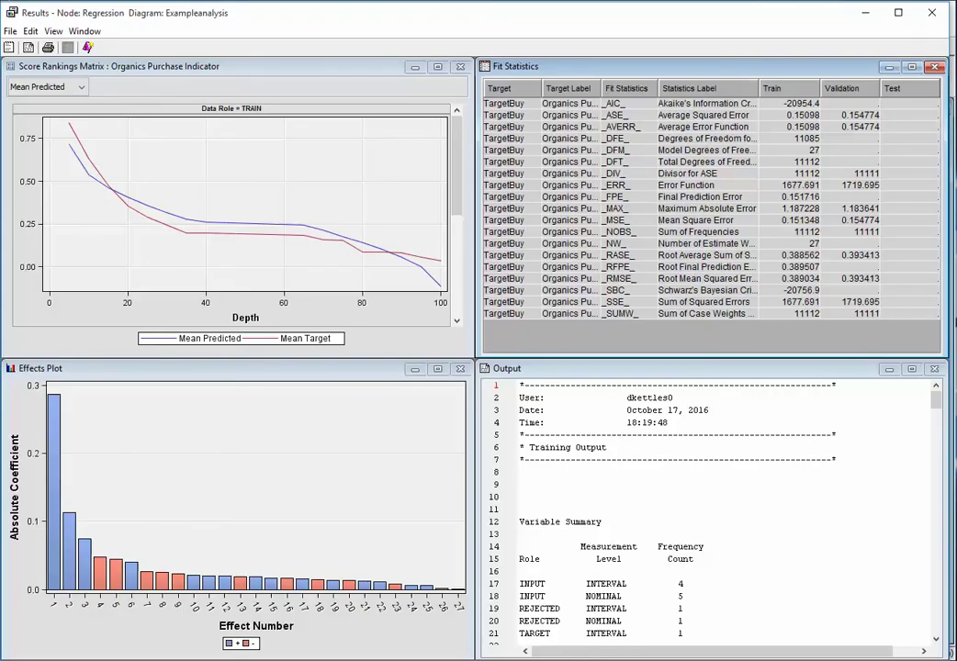
pyautogui.hotkey('alt', 'Tab')
# Step: Record the Regression's ASE value .154774 in the notes and highlight the Decision Tree value
pyautogui.moveTo(65, 248); pyautogui.dragTo(207, 239)
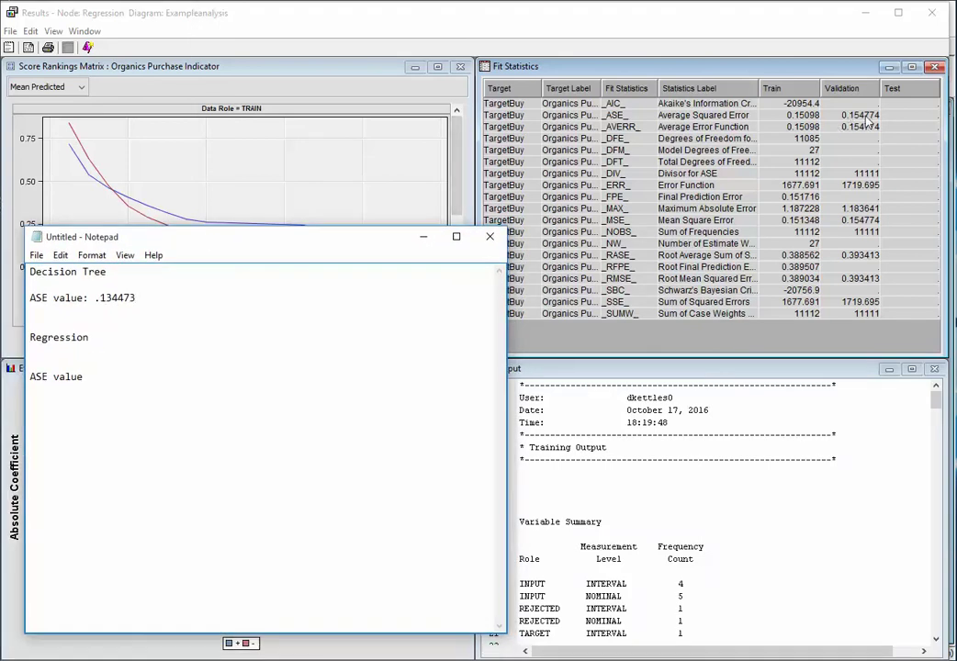
pyautogui.click(134, 378)
pyautogui.write(': .154774')
pyautogui.click(137, 306)
pyautogui.moveTo(144, 297); pyautogui.dragTo(97, 302)
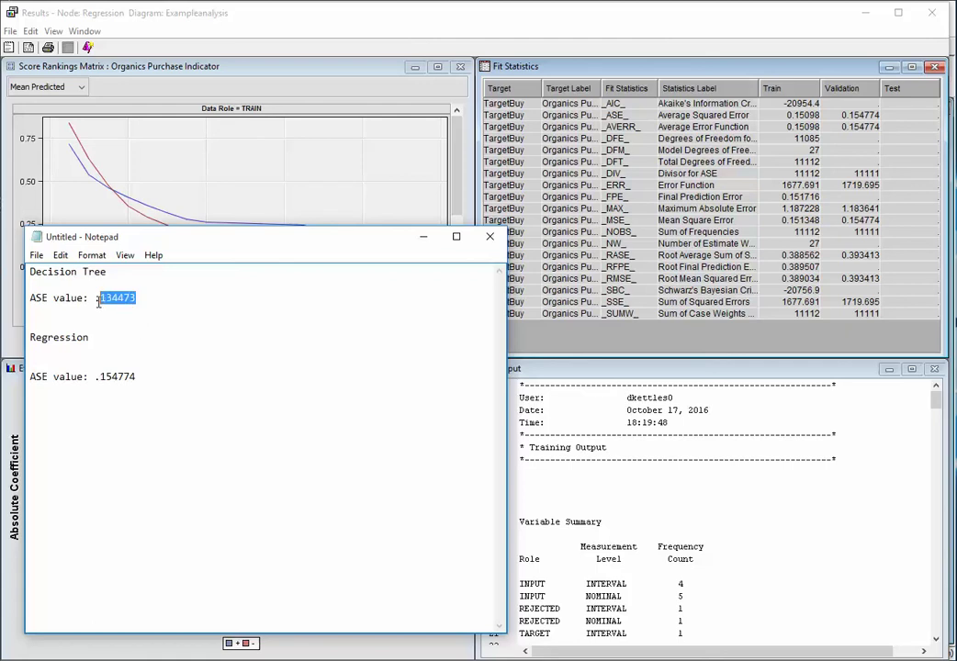
pyautogui.click(139, 376)
pyautogui.moveTo(140, 377); pyautogui.dragTo(92, 376)
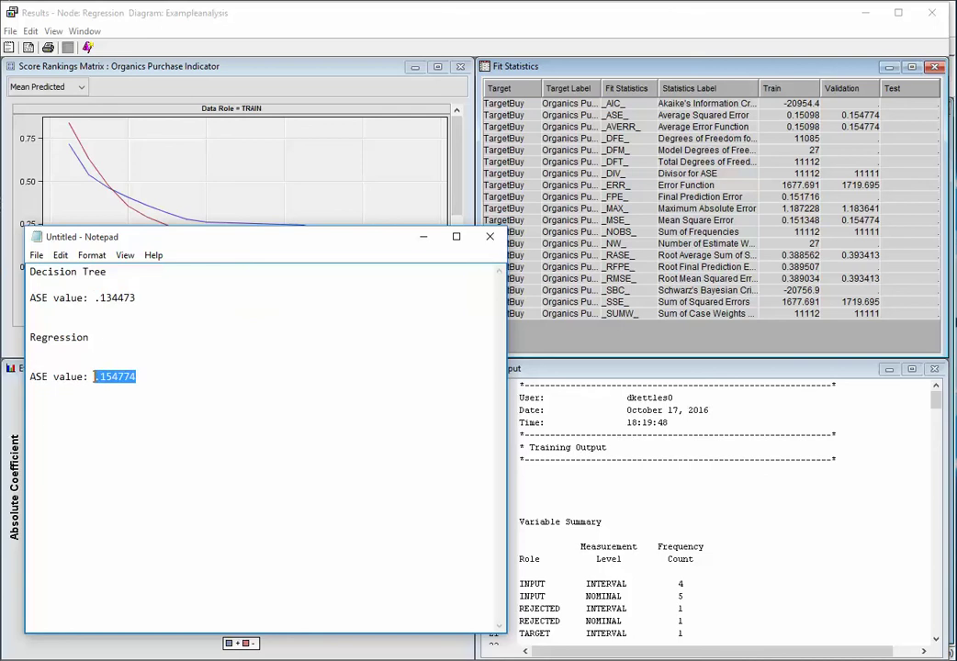
pyautogui.click(122, 284)
pyautogui.moveTo(156, 299); pyautogui.dragTo(30, 272)
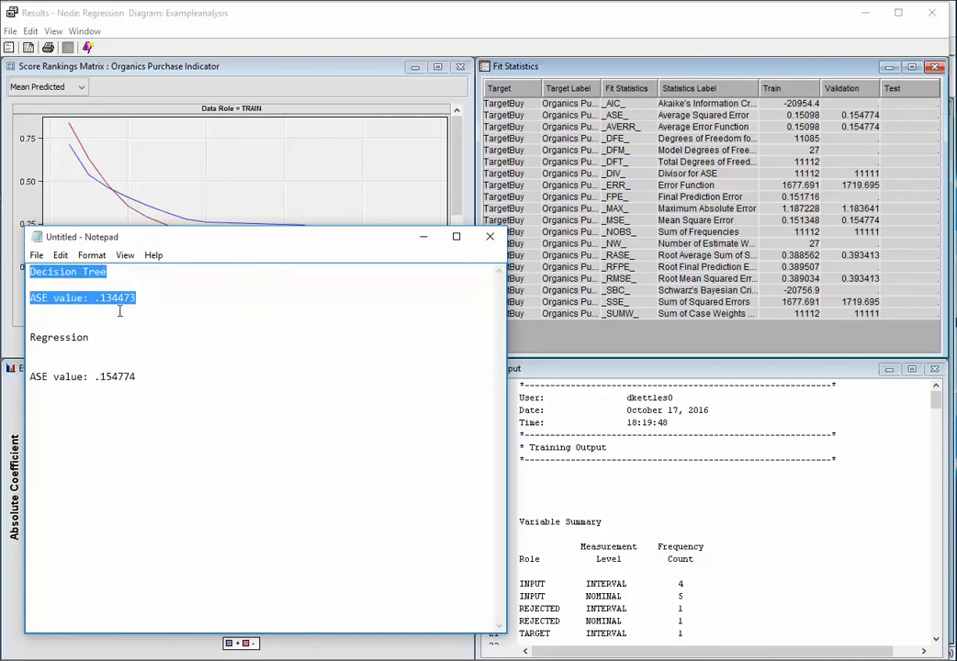
pyautogui.click(266, 424)
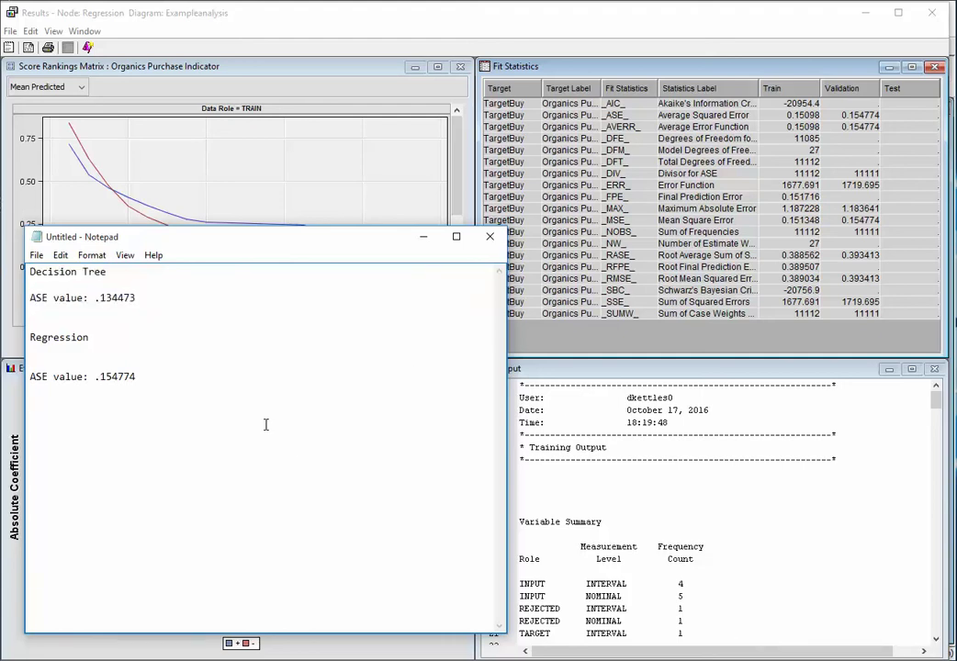